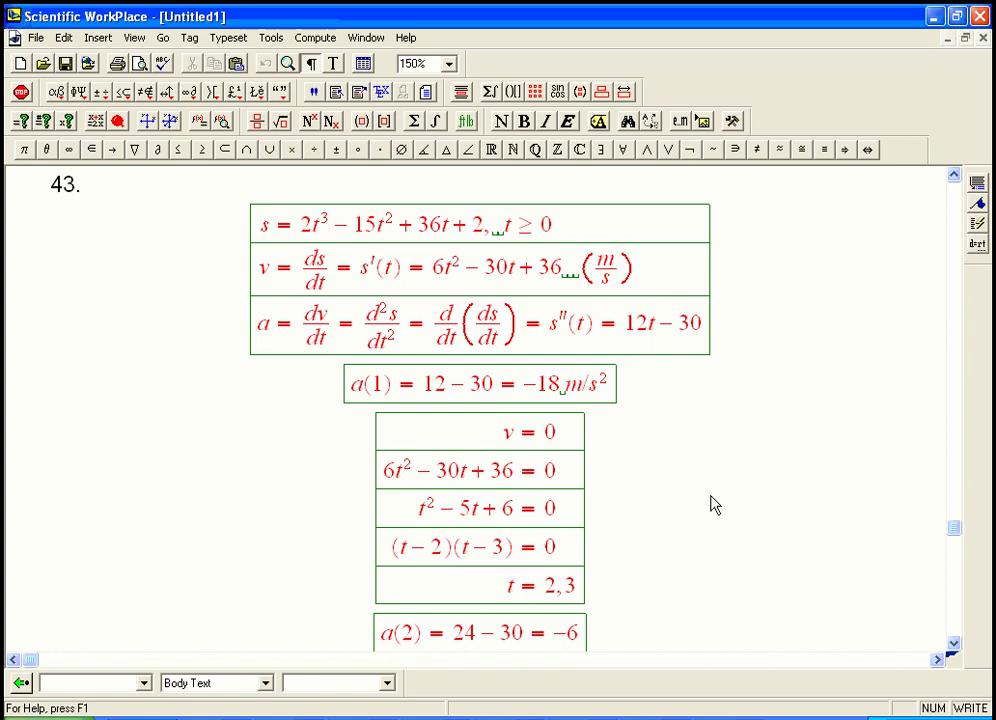
- Step through the position, velocity, acceleration and a(1) lines, then scroll toward the a(3) result
click(297, 230)
click(497, 268)
click(636, 324)
click(555, 391)
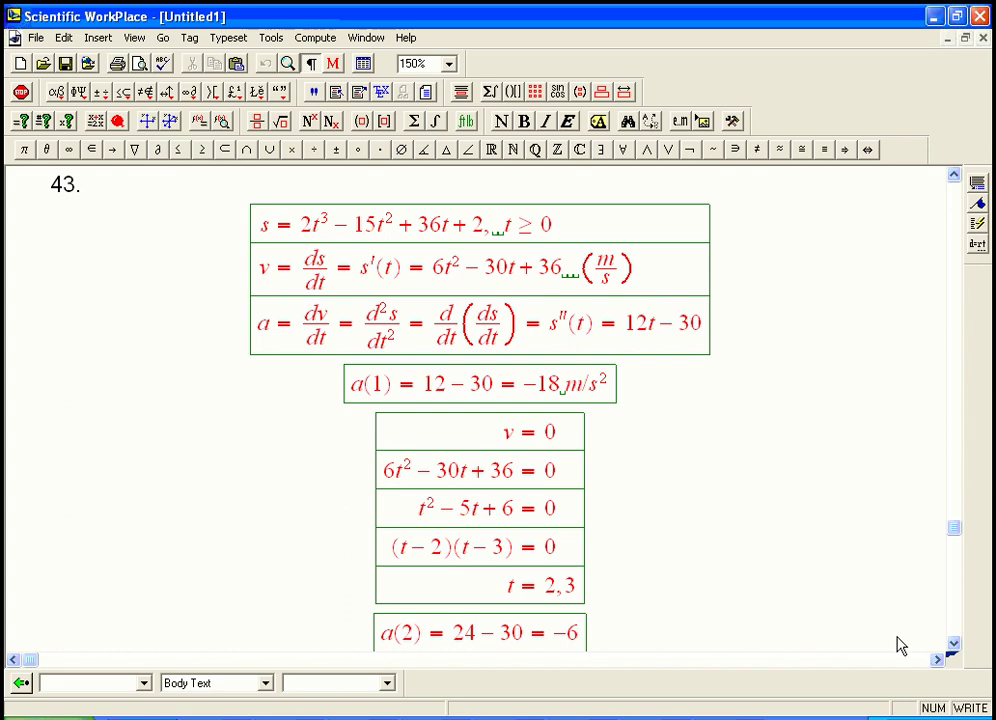
click(953, 646)
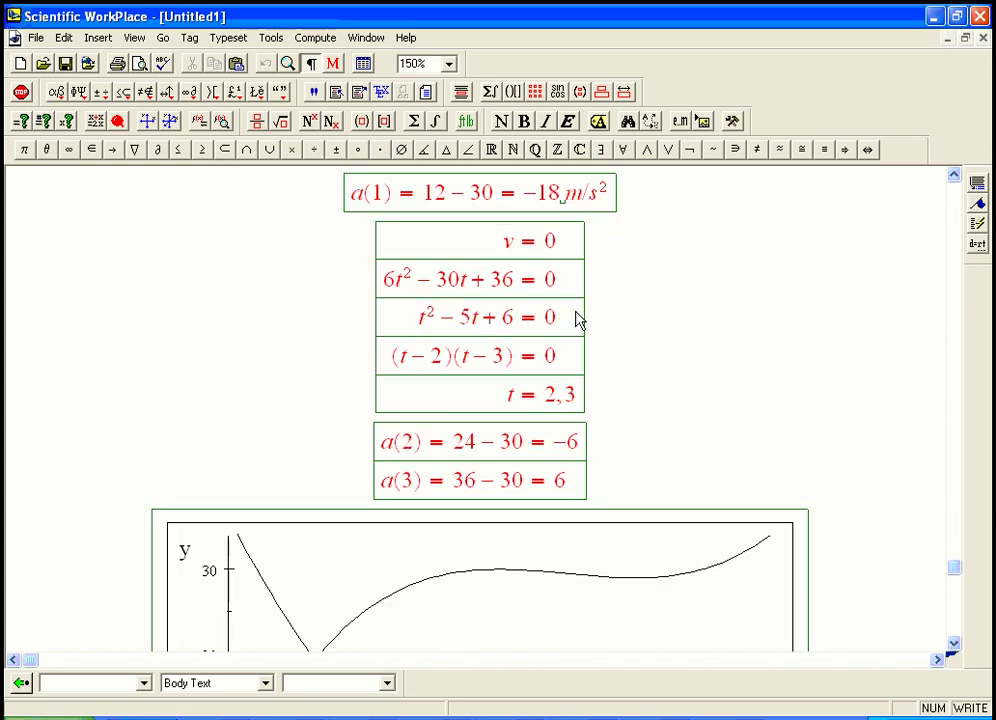
- Move through the v = 0, t = 2,3, a(2) and a(3) lines and scroll to show the full graph
click(557, 250)
click(553, 395)
key(End)
key(Down)
key(Down)
click(953, 645)
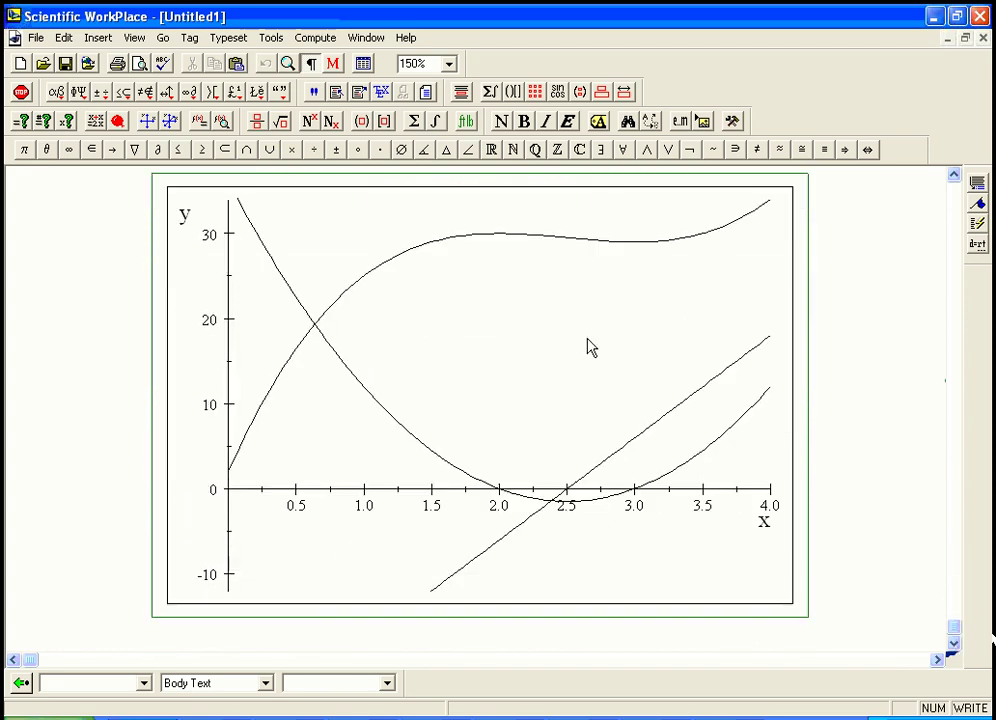
click(459, 247)
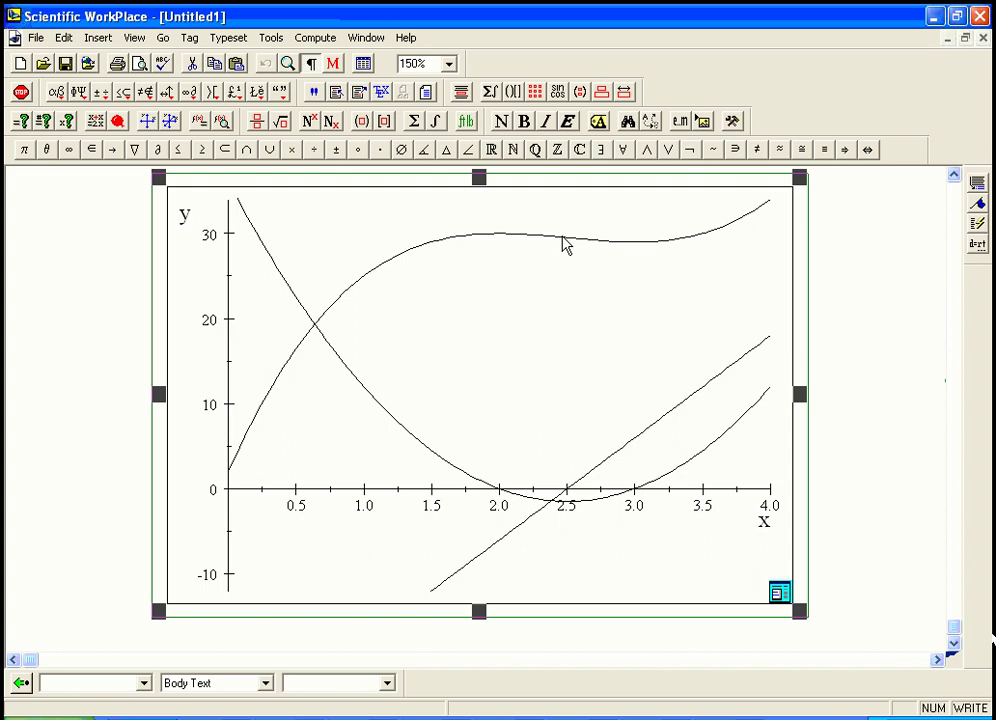
click(873, 642)
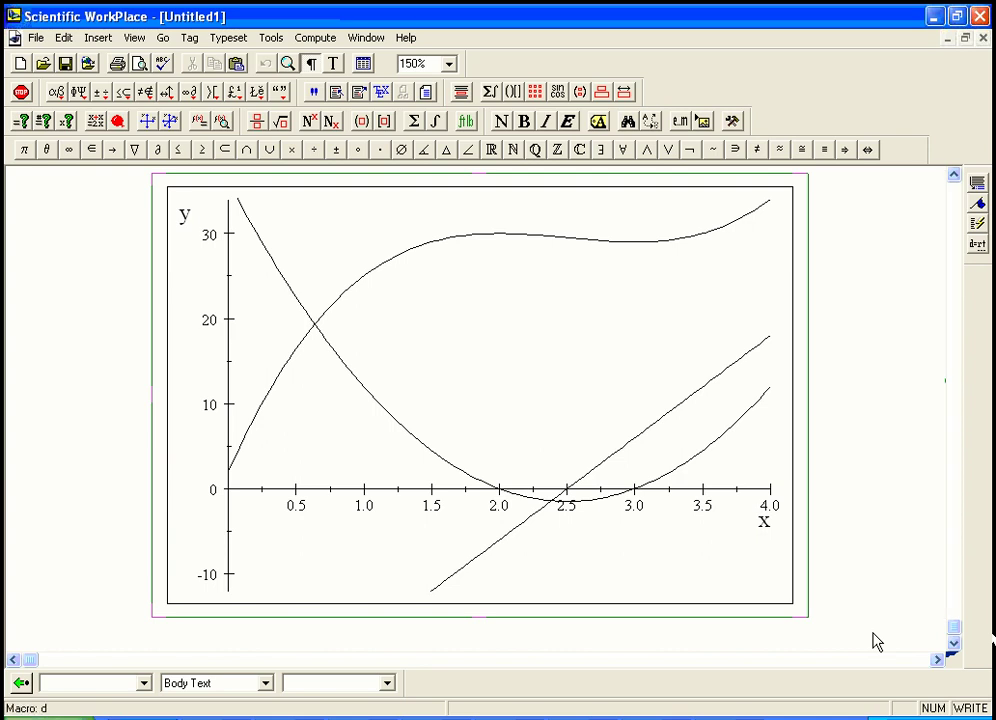
- Write 't = 2.5 : change in concavity=inflection point' under the plot, with the words in text mode
key(BackSpace)
text(= 2.5 )
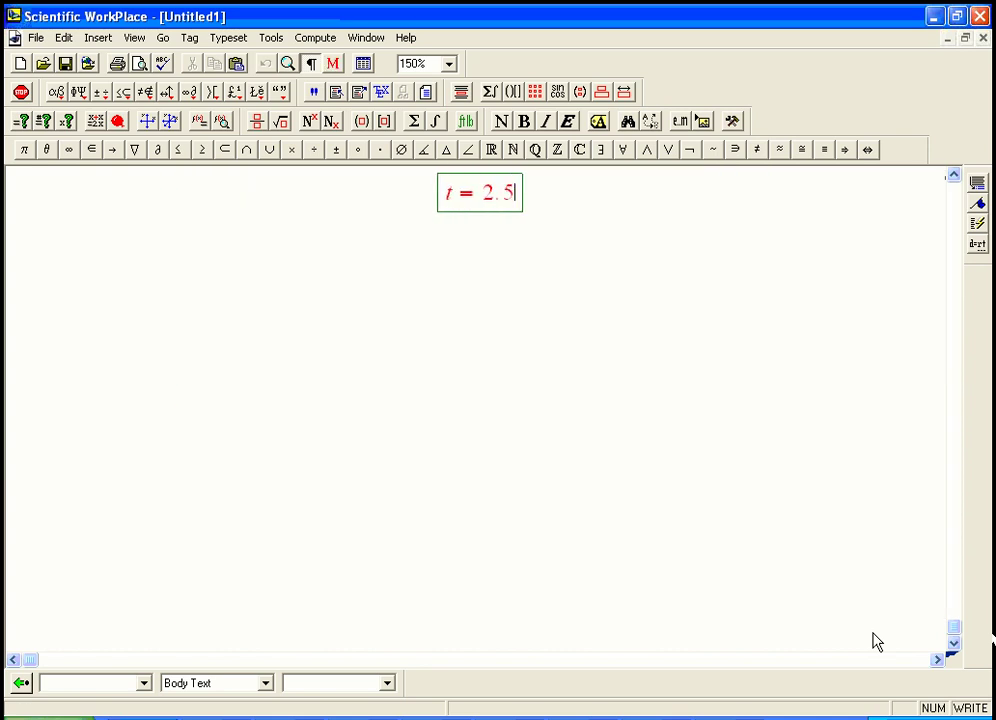
text(:)
key(ctrl+t)
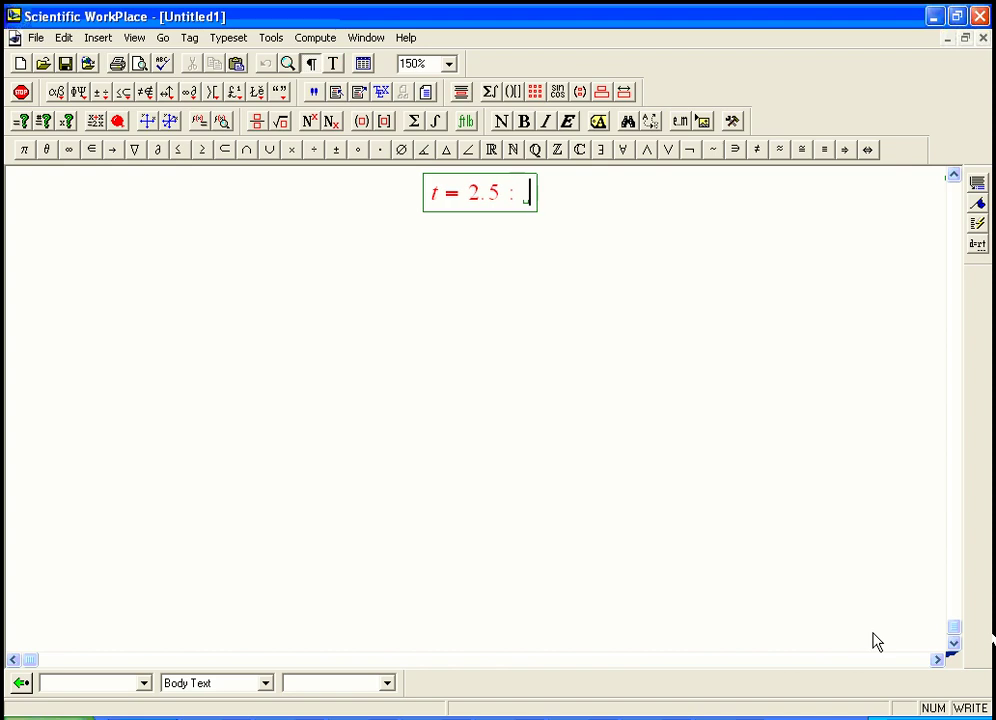
text(change)
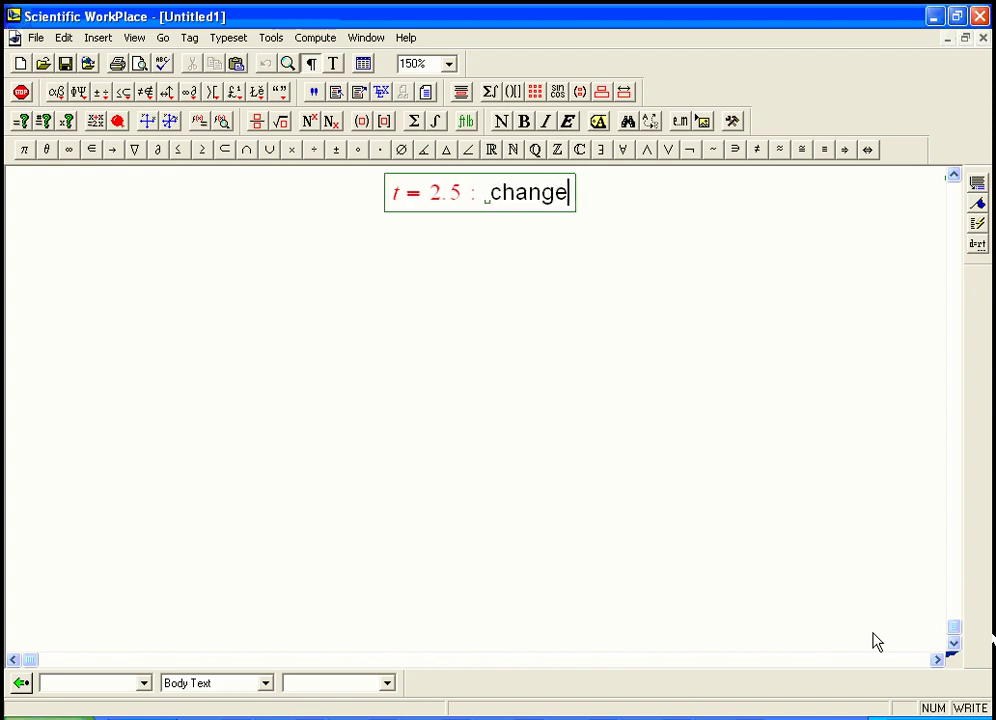
text( in concavit)
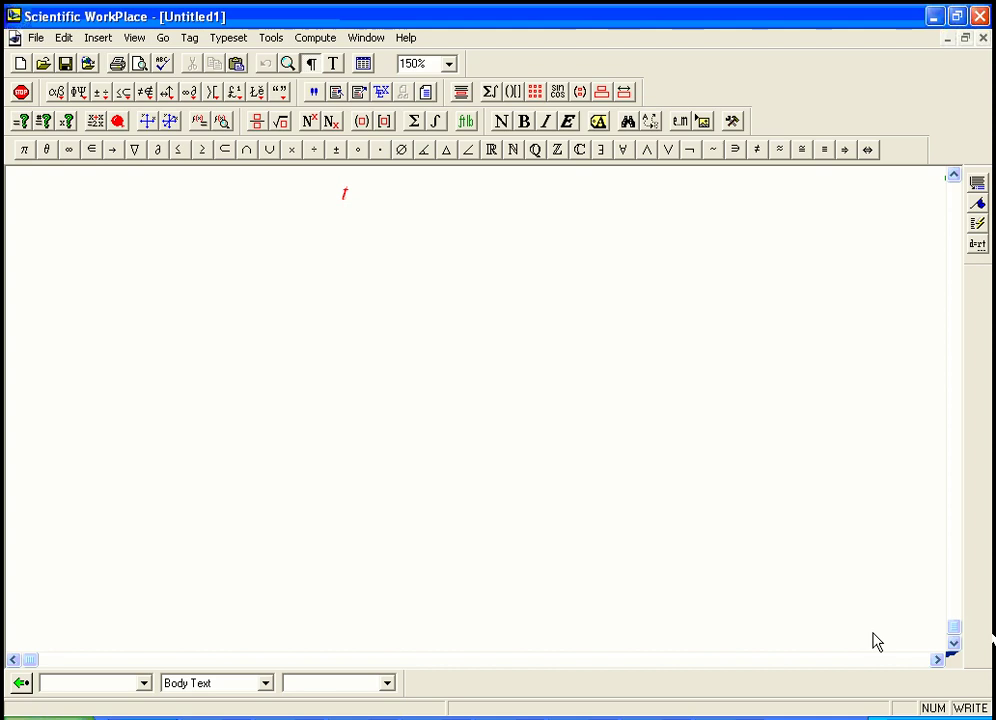
text(y)
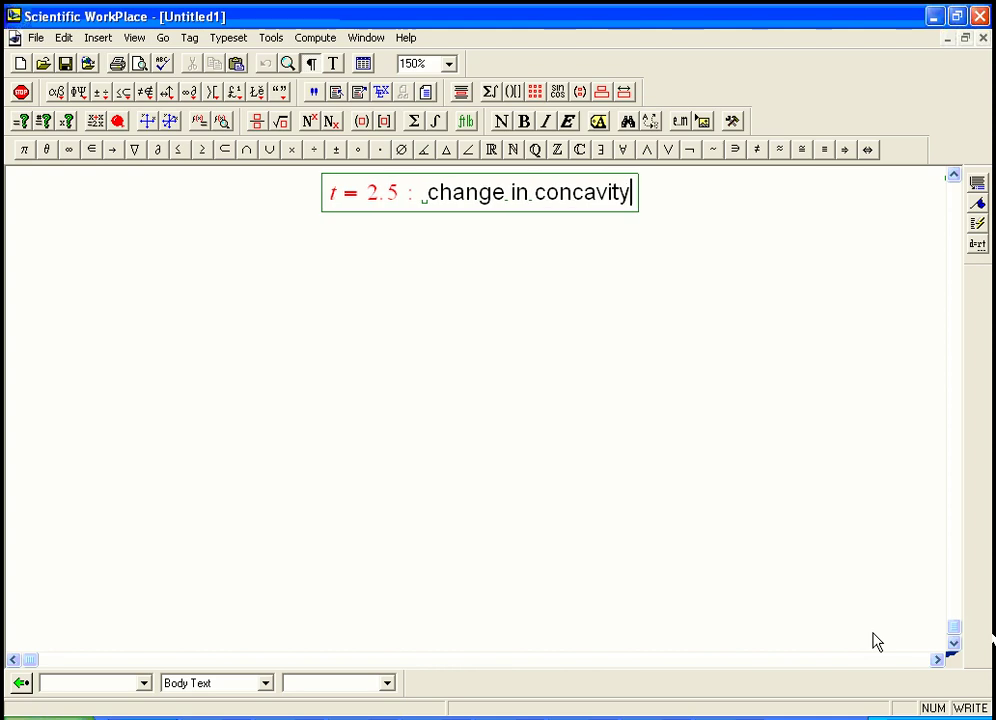
text(=i)
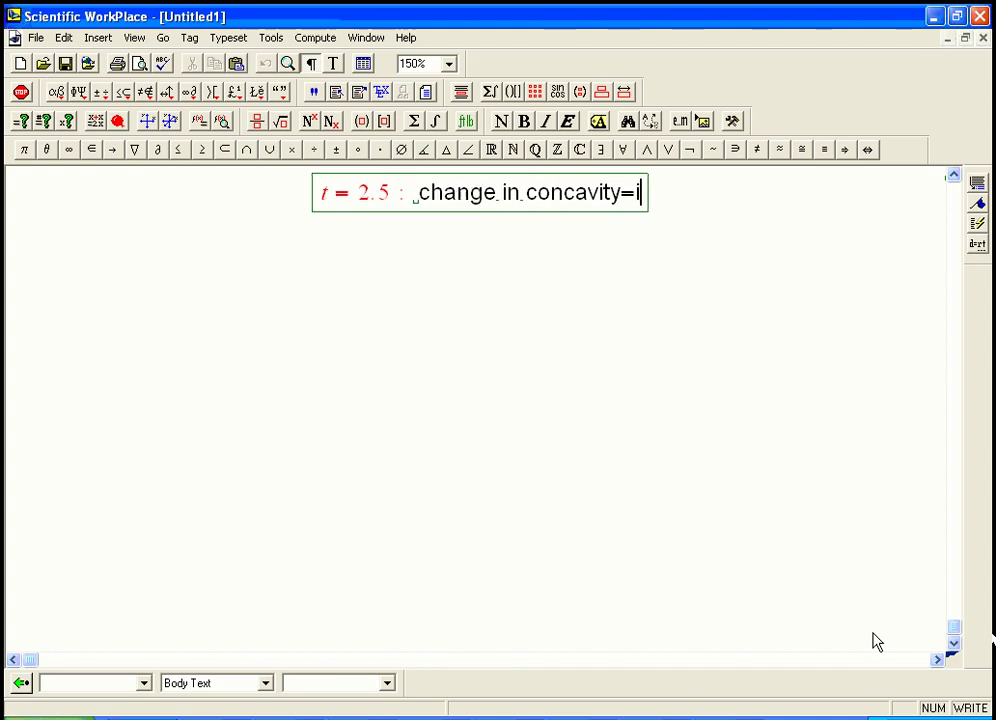
text(nflection point)
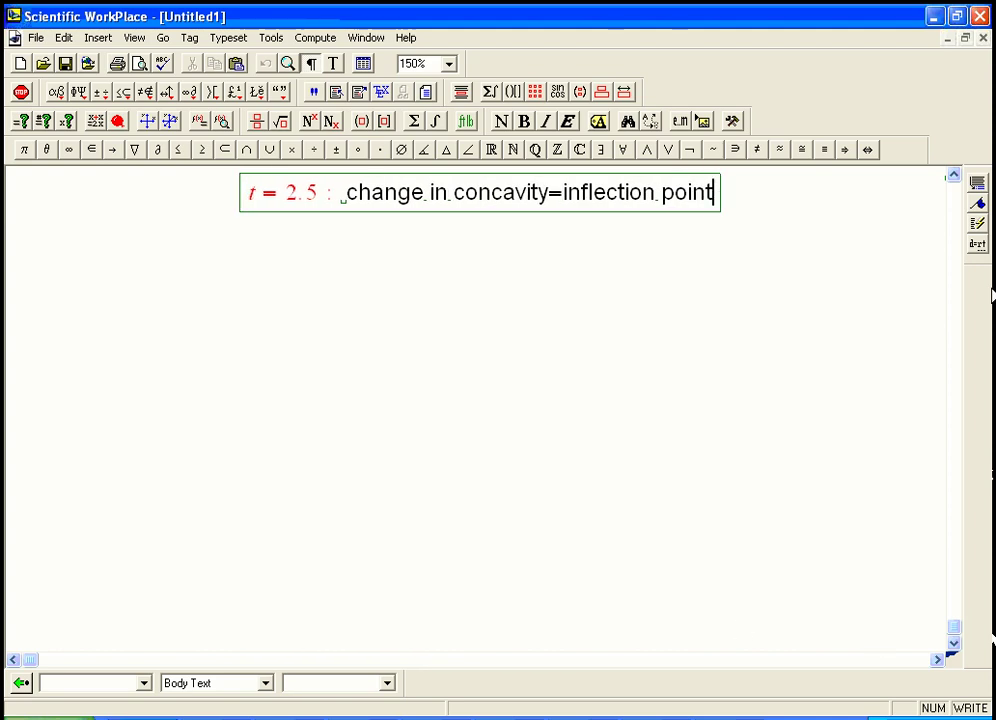
click(954, 178)
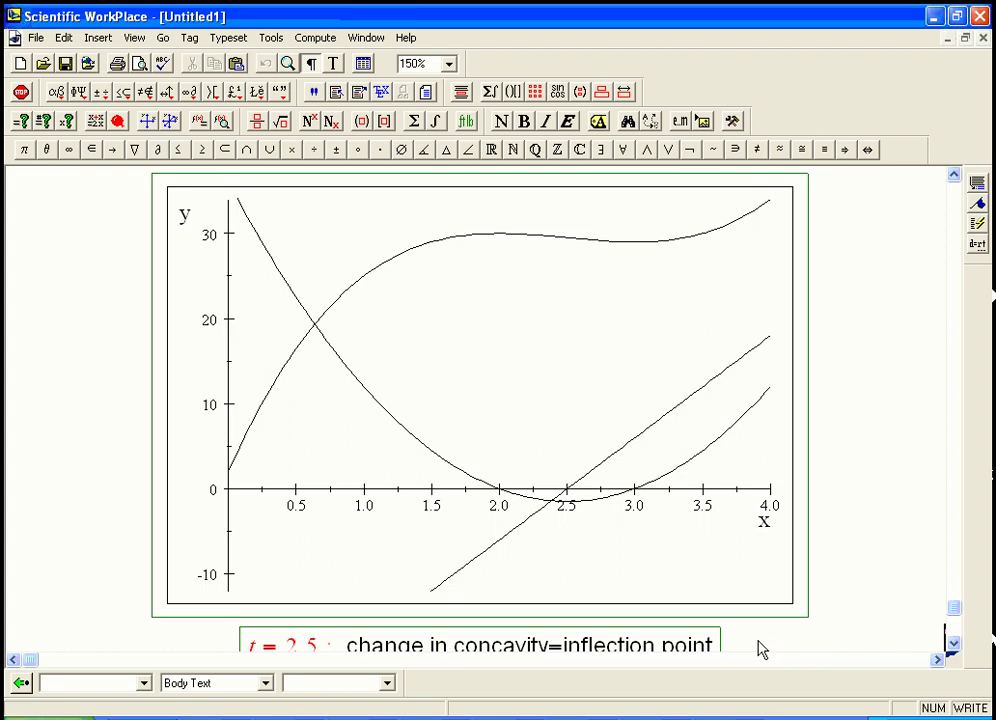
- Start a new display reading 'a = acceleration=change in velocity', with a = in math
key(Return)
key(ctrl+d)
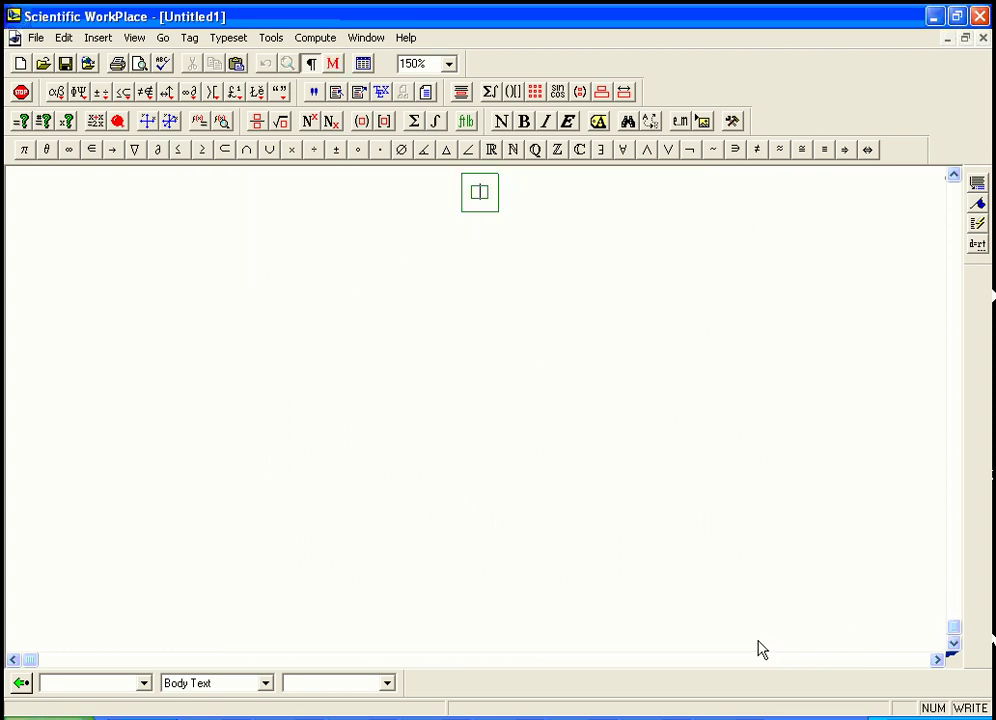
key(ctrl+t)
text(a)
key(BackSpace)
key(ctrl+m)
text(a=)
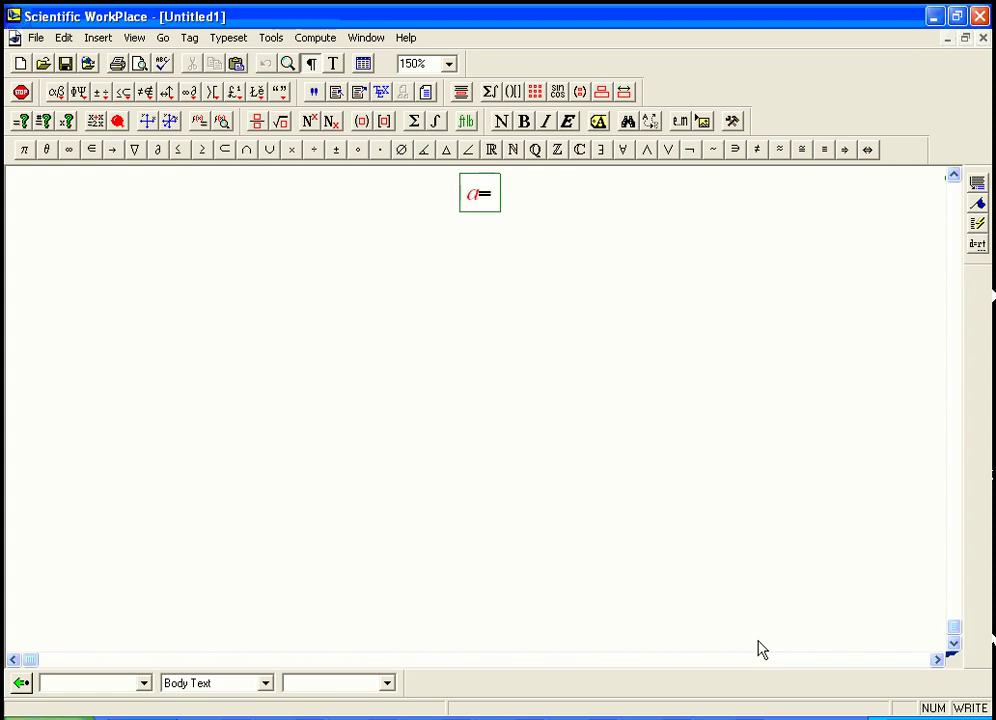
key(ctrl+t)
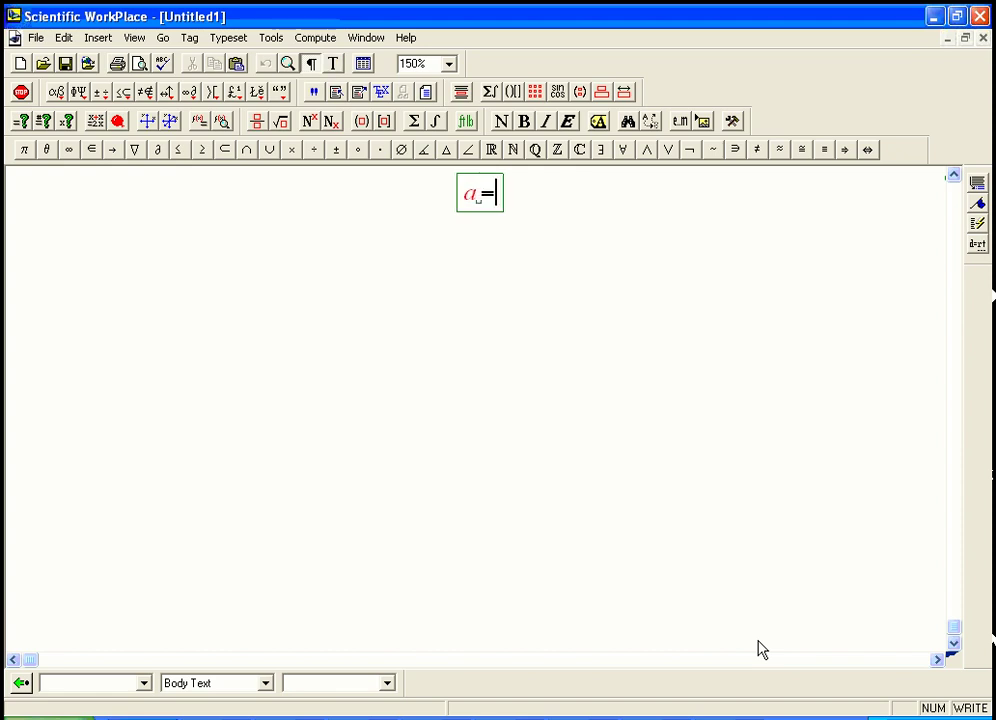
text(acceleration=ch)
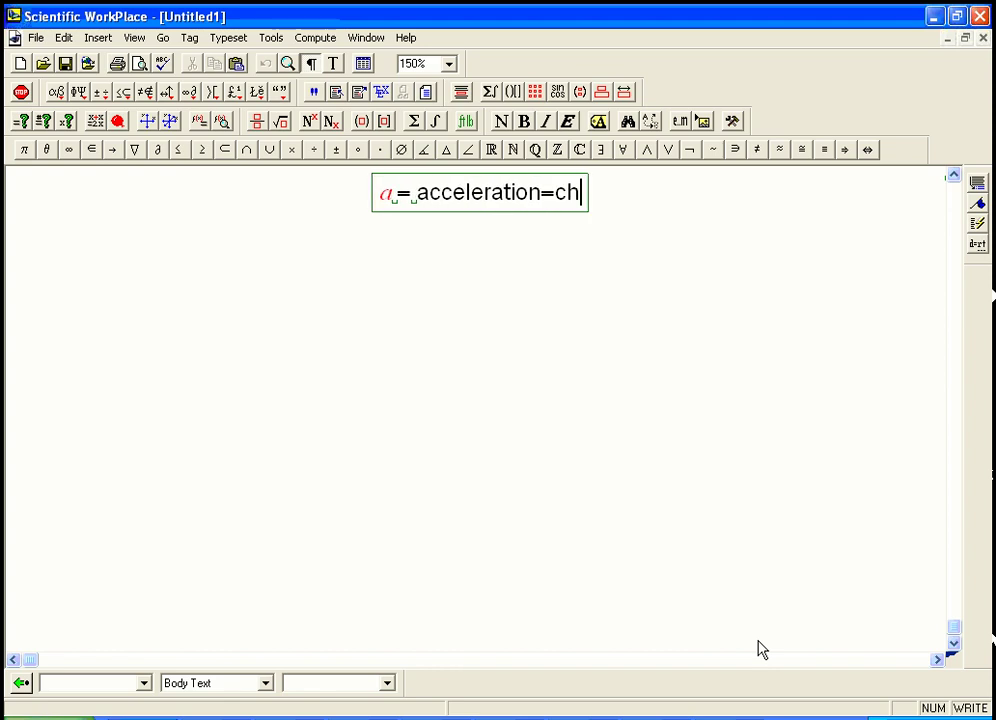
text(ange in velocity)
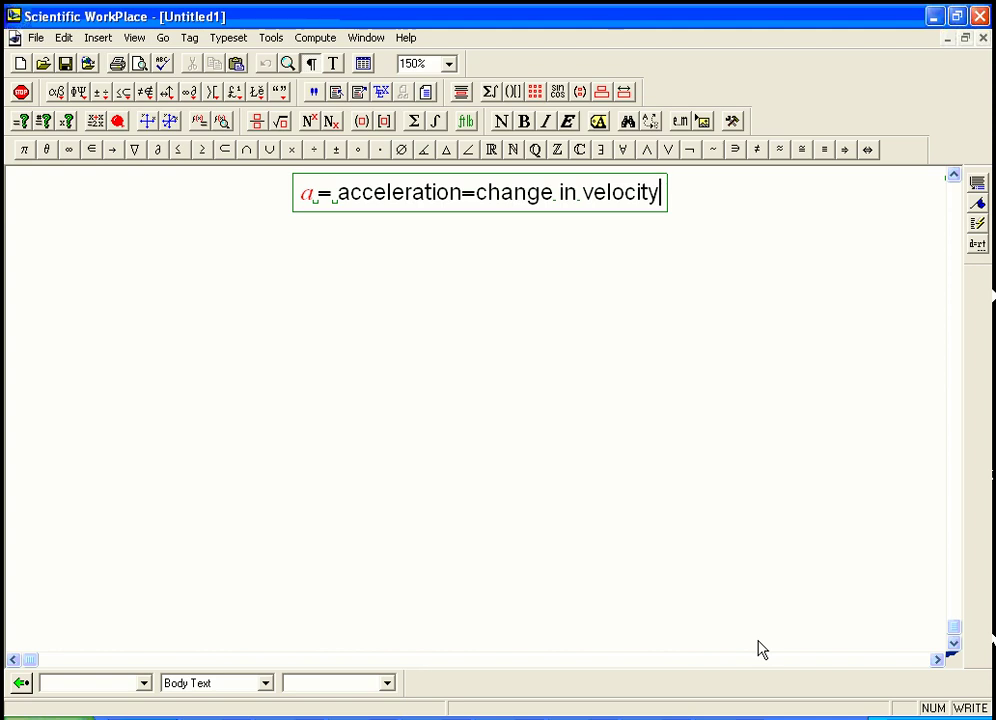
- Add a second row reading '≠ change in speed'
key(Return)
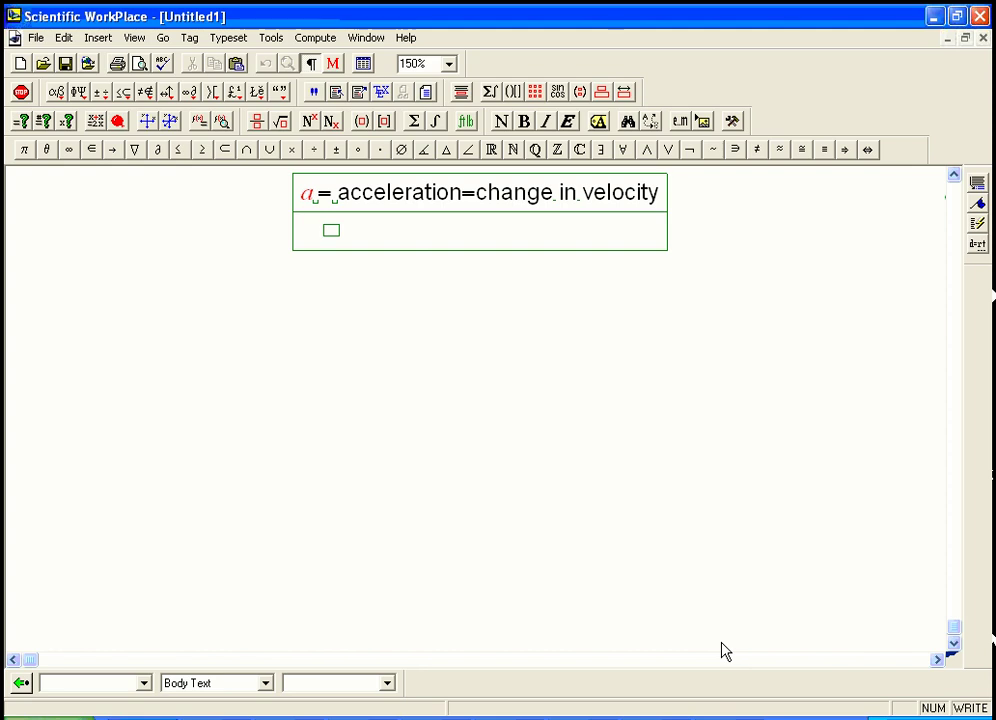
text(=)
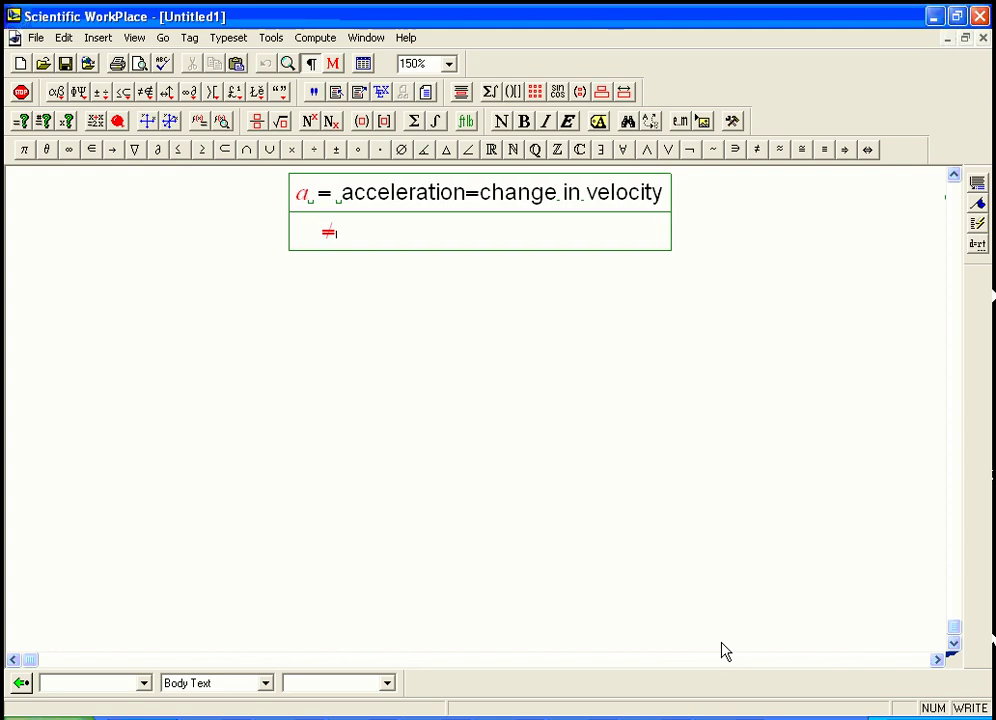
text(change i)
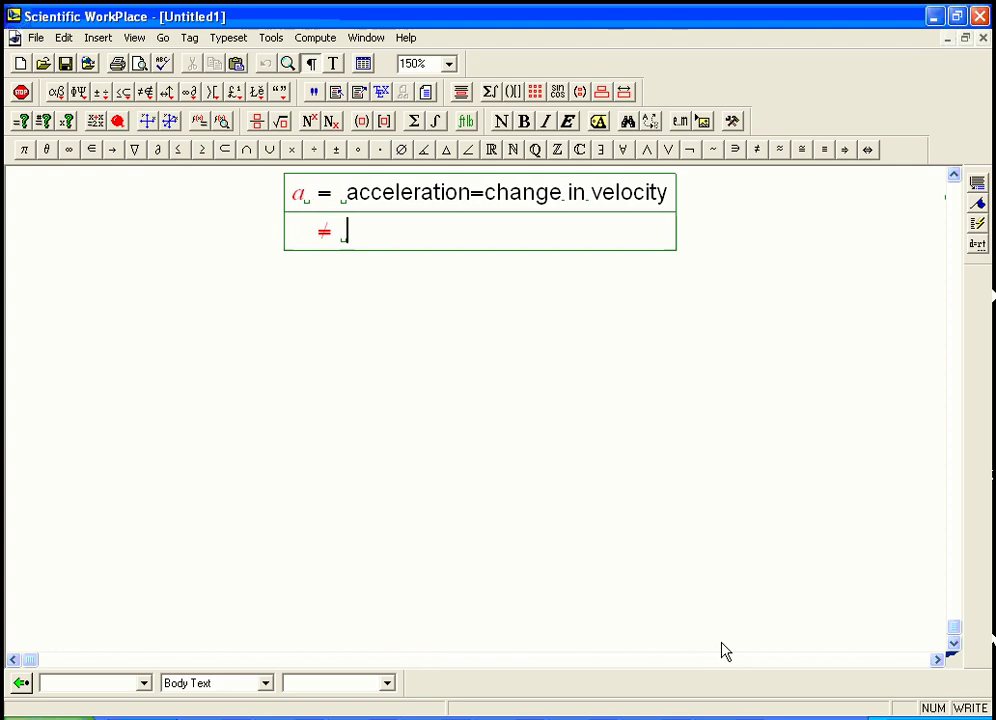
text(n speed)
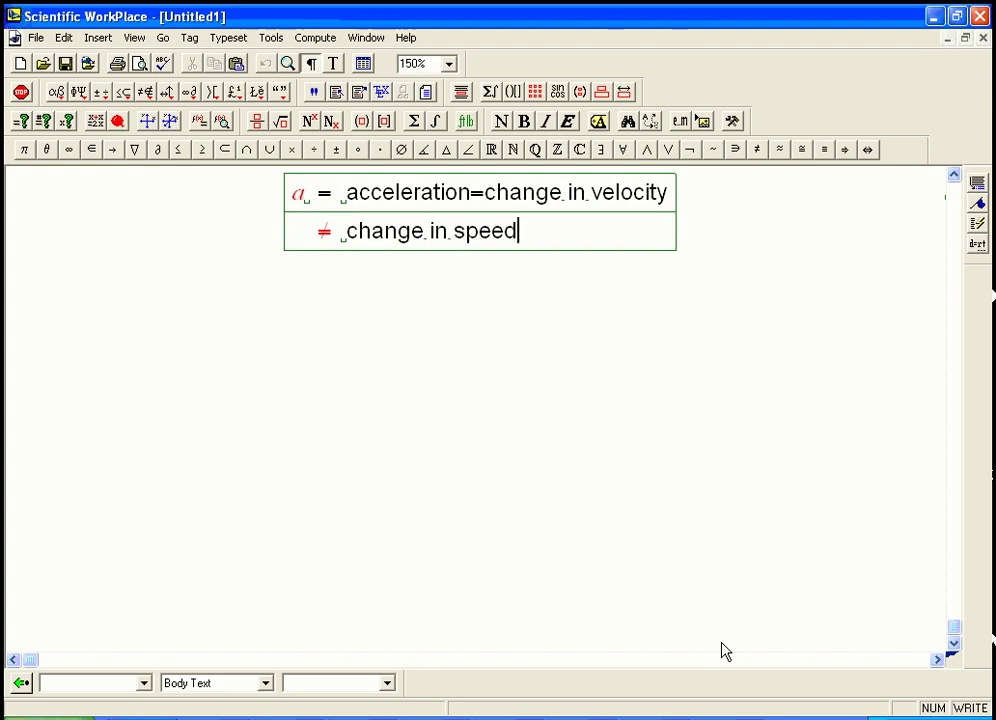
- Scroll back up to view the three-curve graph above the inflection point note
click(955, 178)
scroll(955, 178, up, 5)
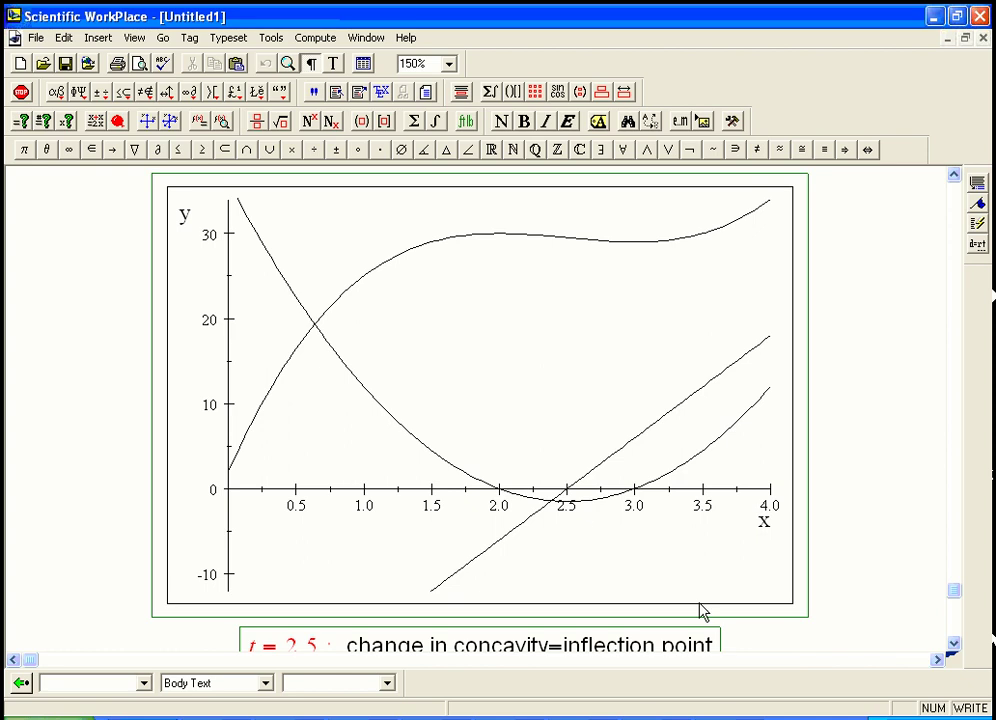
- Set zoom to 100% and add the display '2<t<2.5: velocity decreasing, speed increasing and negative'
click(449, 68)
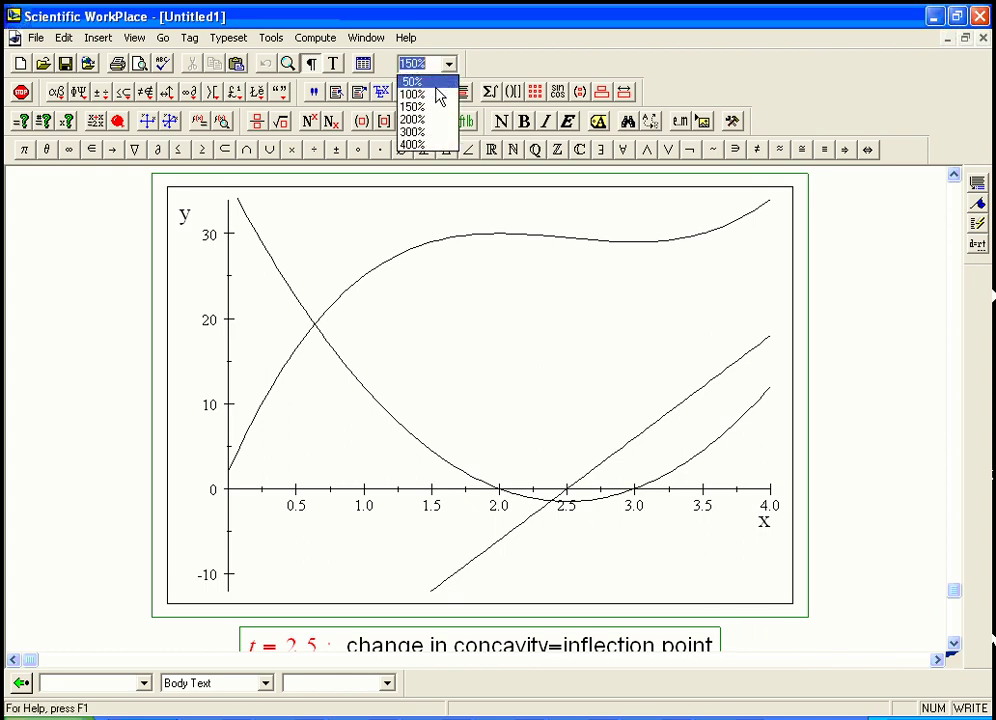
click(438, 96)
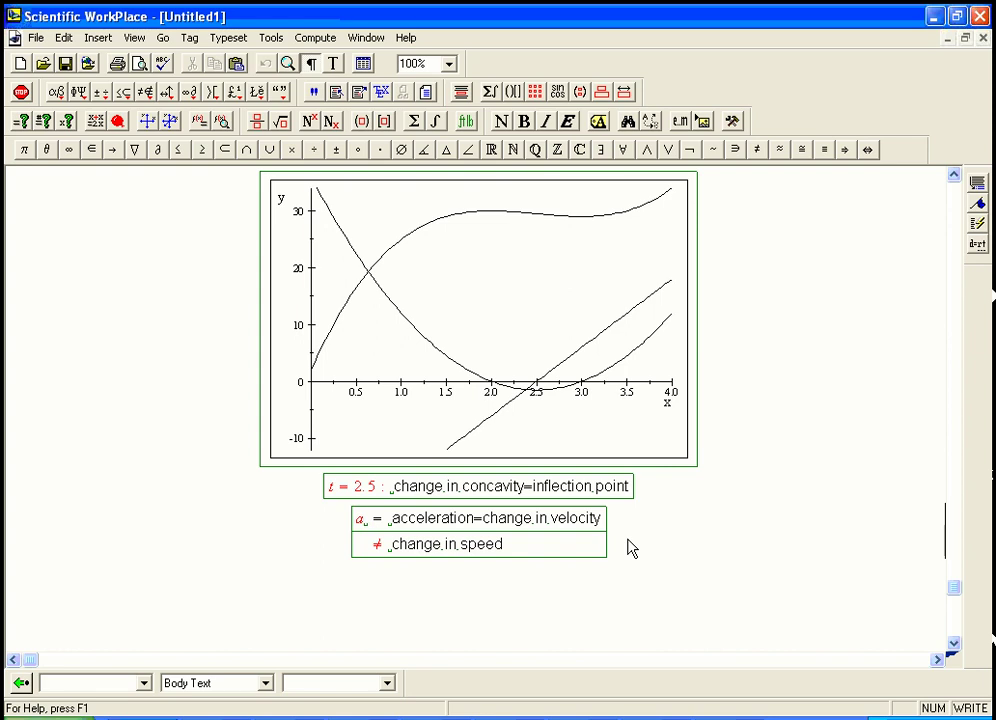
key(ctrl+d)
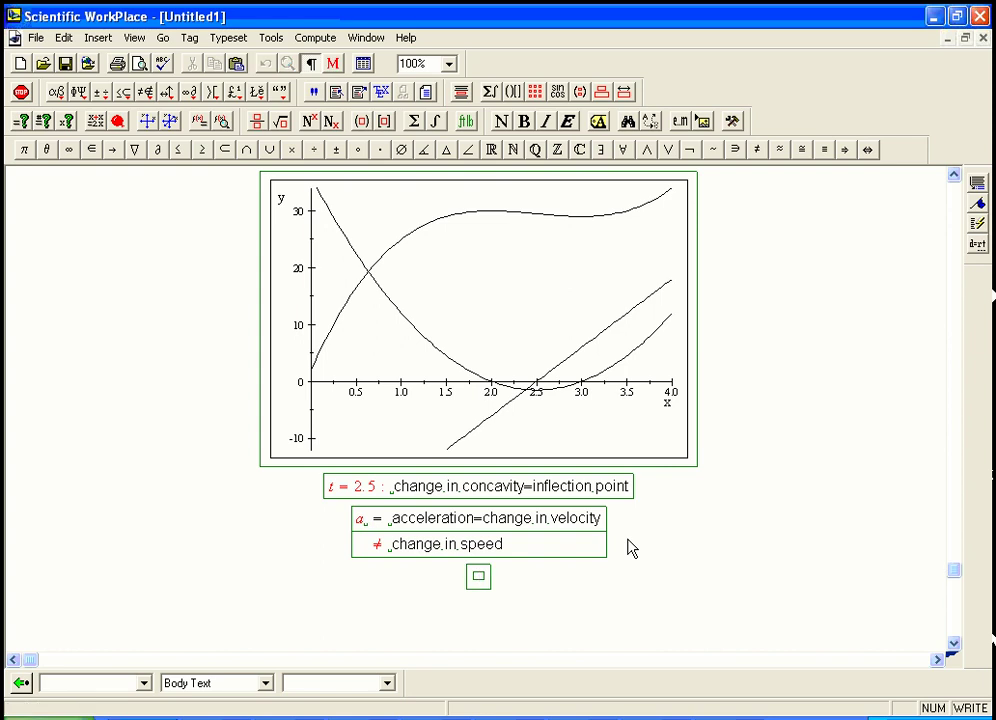
text(1 )
text(< t <)
key(BackSpace)
key(BackSpace)
key(BackSpace)
key(BackSpace)
text(2<t<2.5)
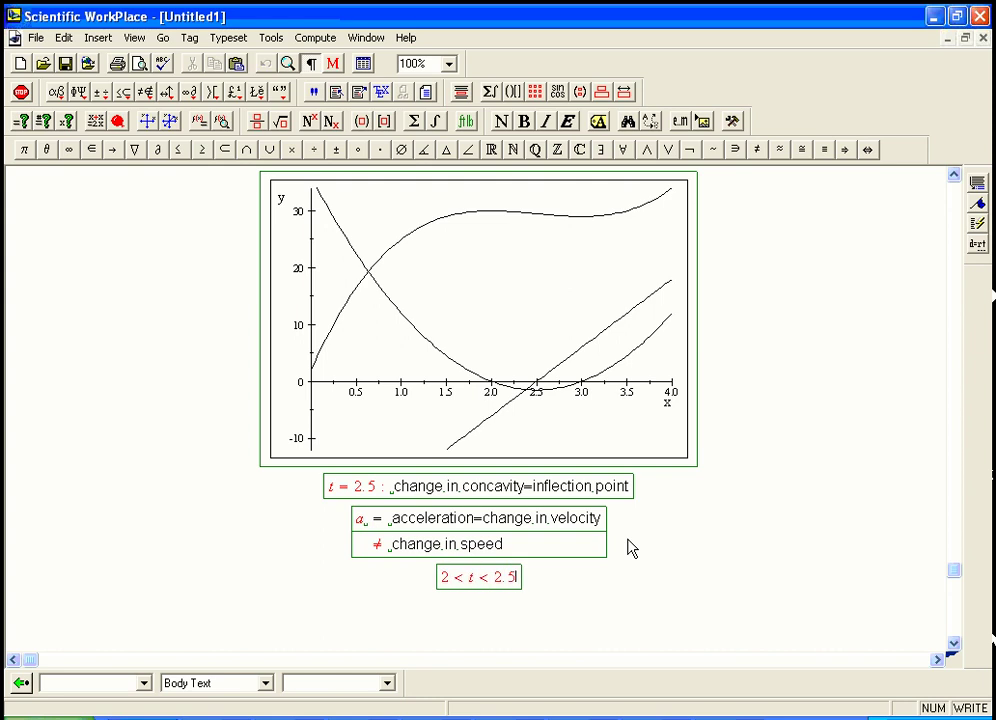
text(:)
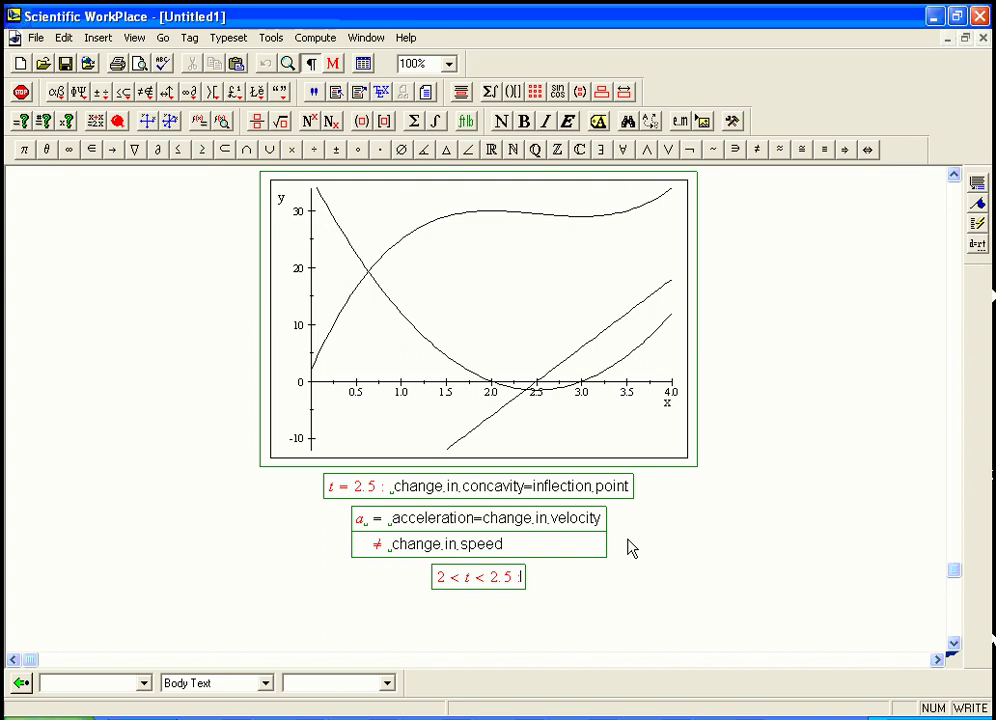
text( ve)
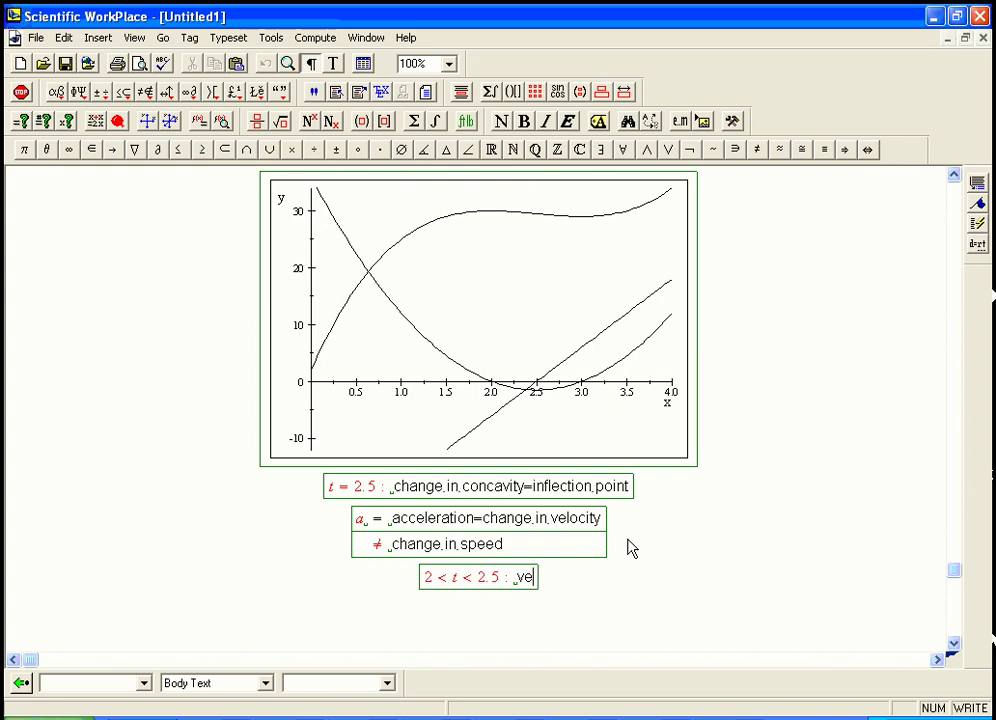
text(locity decreasing  speed increasing)
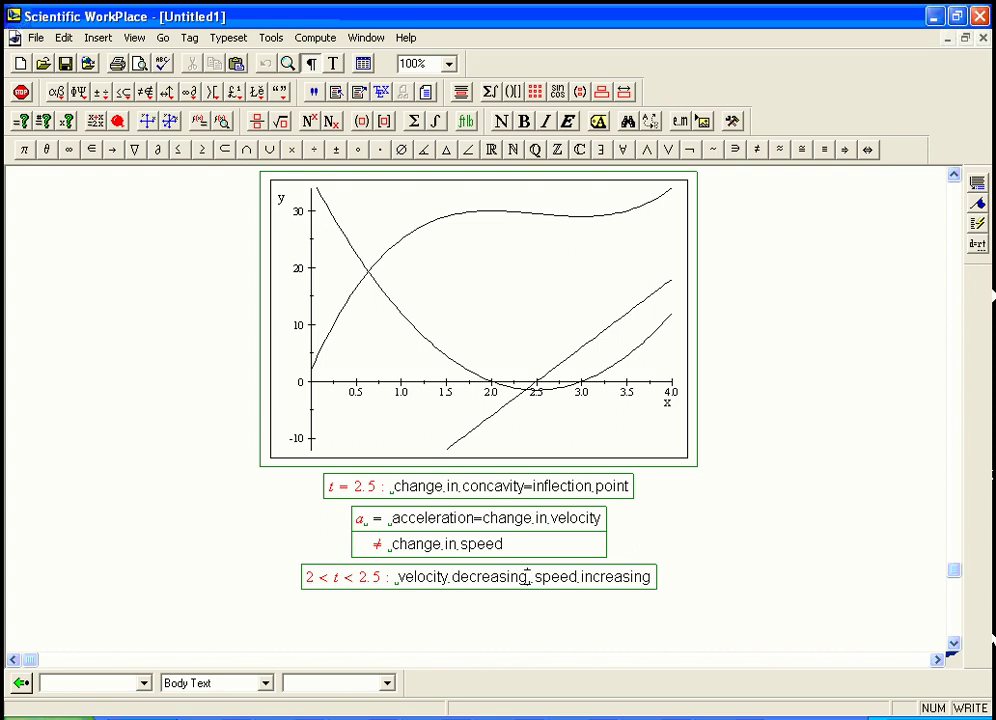
text( and negative,)
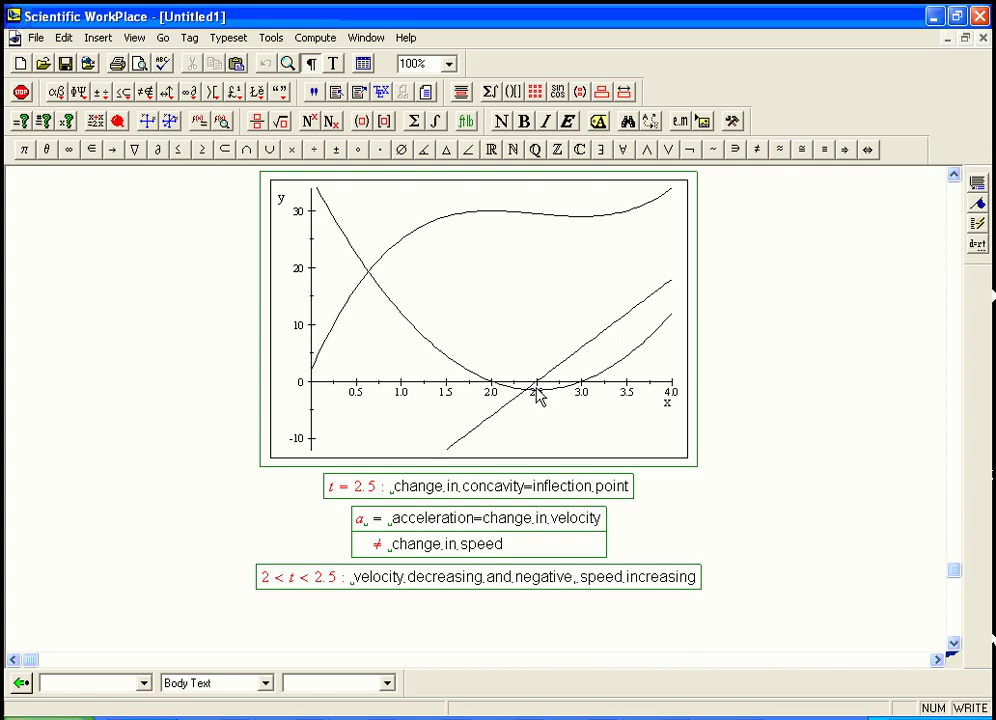
- Add the line 'watch for: sign of v and sign of a' below the velocity note, with v and a in math
drag(581, 579, 698, 580)
key(Right)
key(ctrl+d)
text(watc)
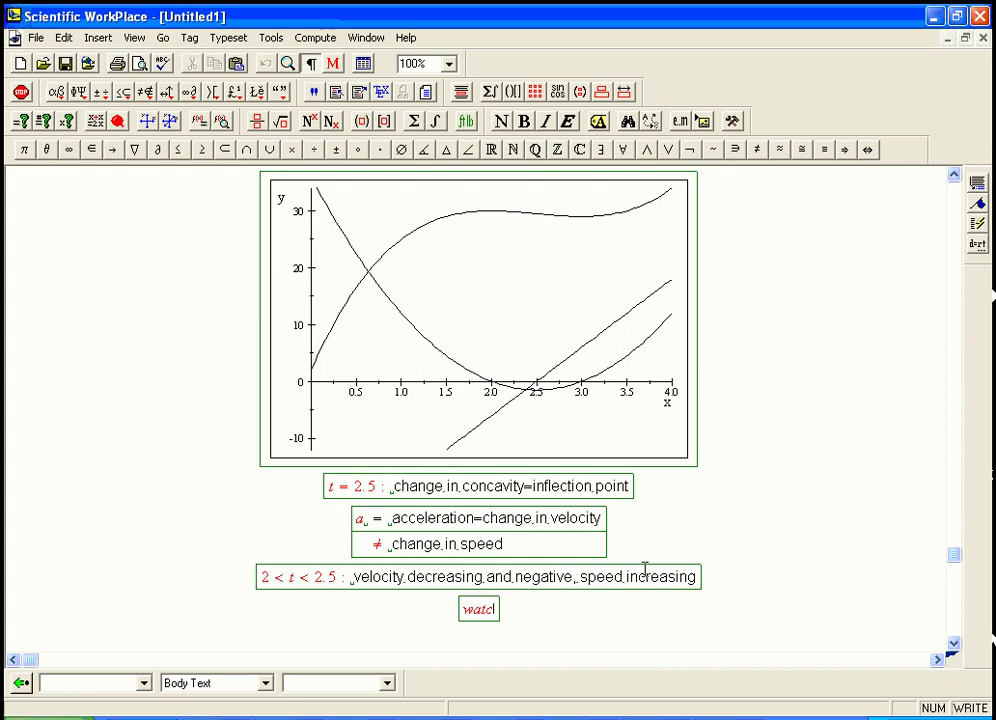
key(ctrl+t)
text(for: sign of)
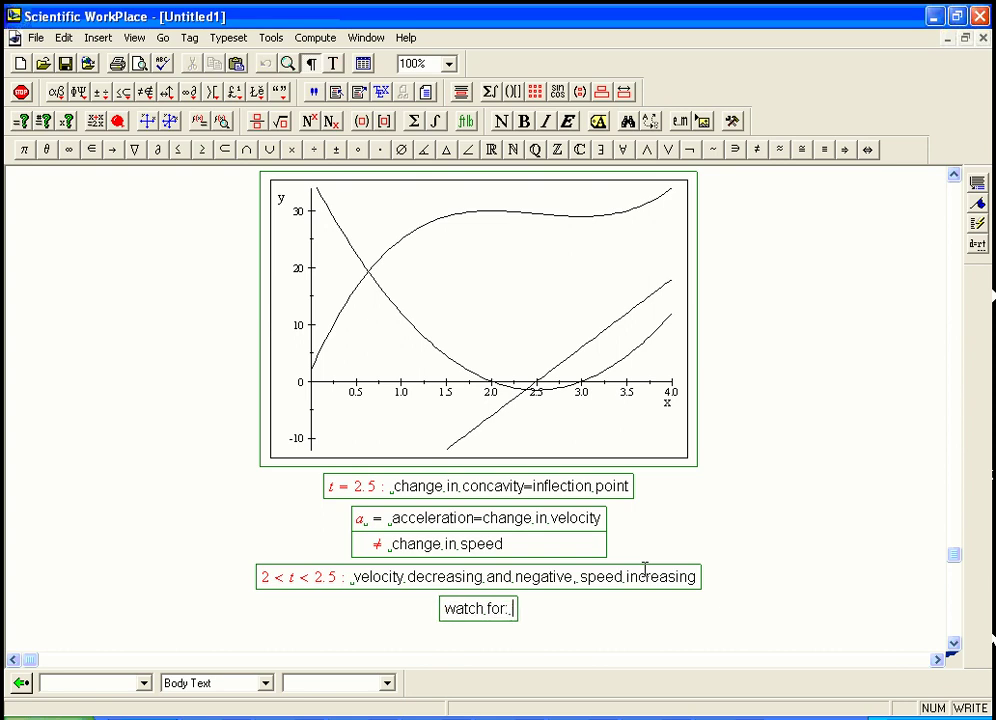
key(ctrl+m)
text(v)
key(ctrl+t)
text(and sign of)
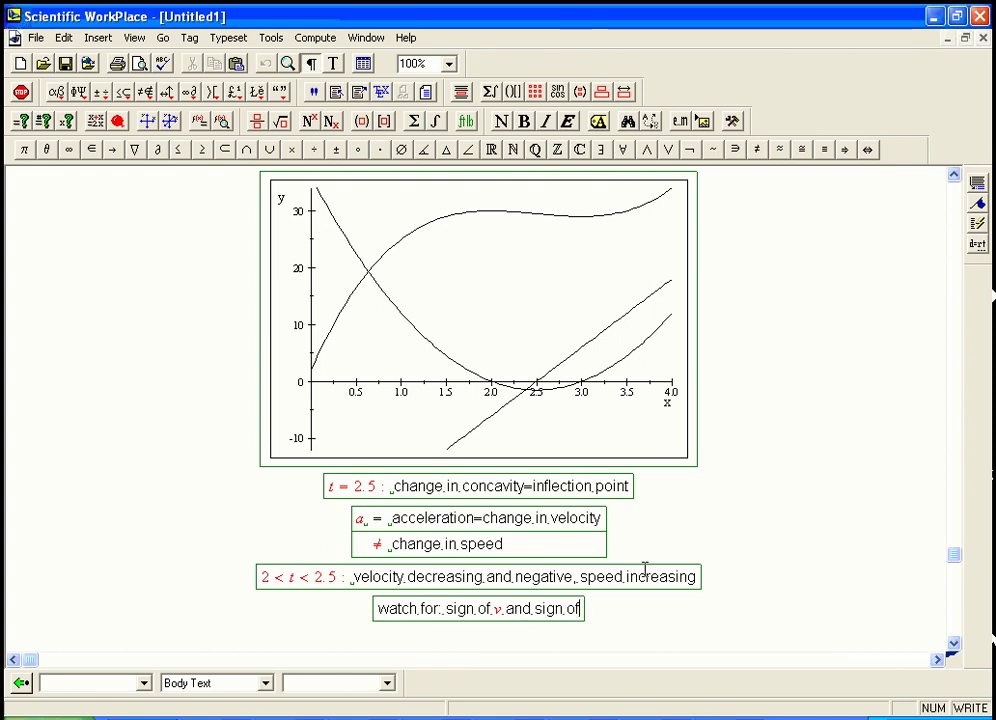
key(ctrl+m)
text(a)
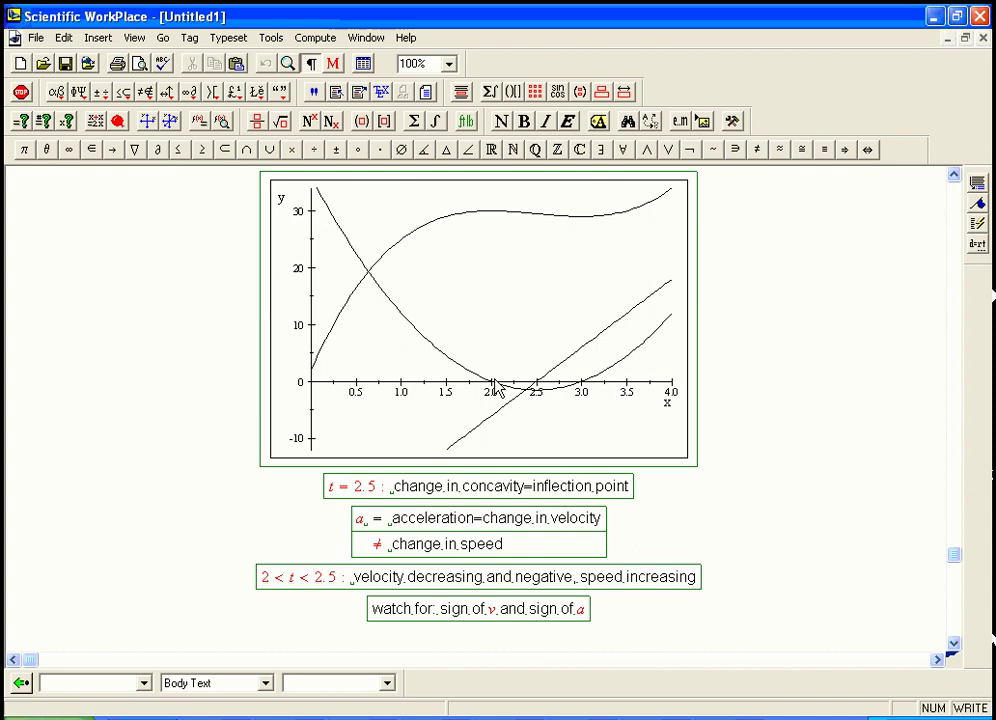
- Add the text row 'same sign: increase in speed' under the watch-for line
key(Return)
text(sam)
key(BackSpace)
key(BackSpace)
key(ctrl+t)
text(s)
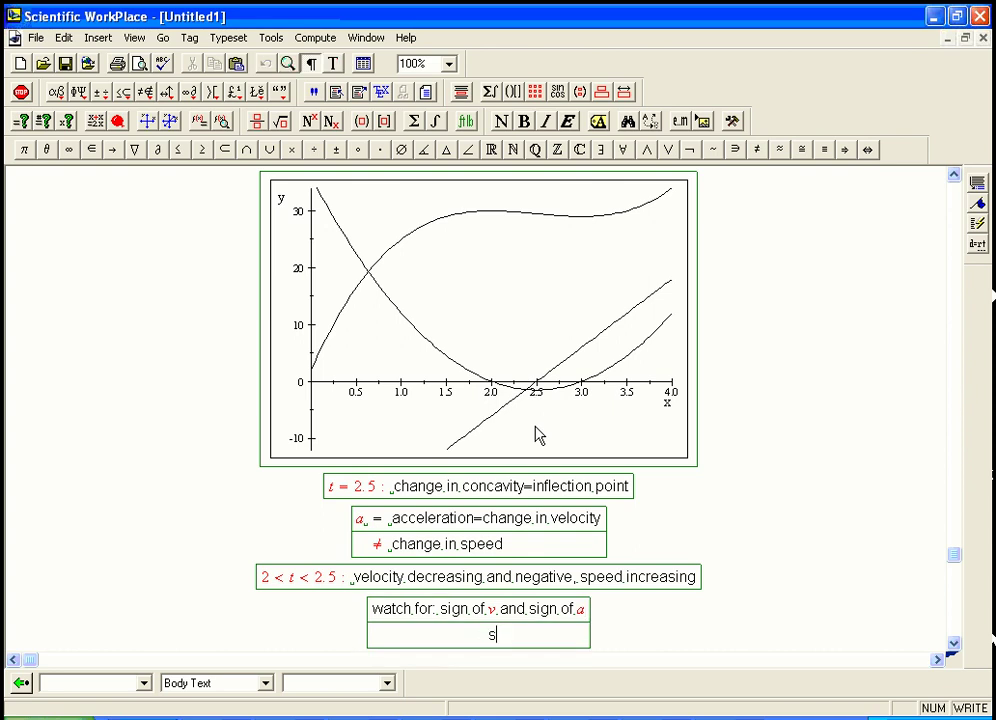
text(ame,sign : )
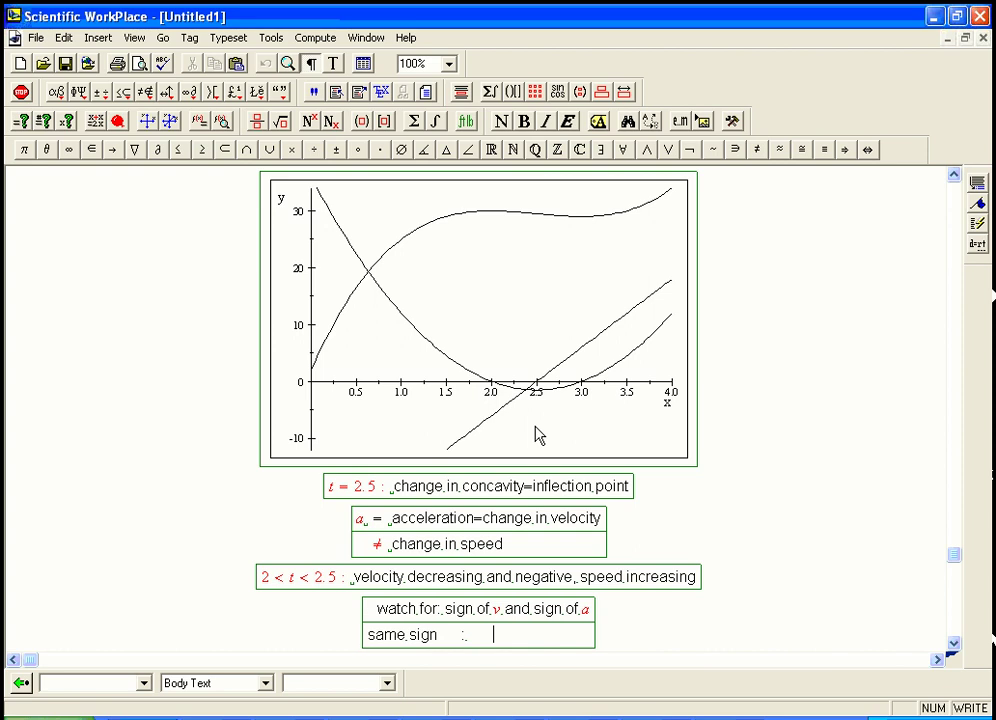
text(increas)
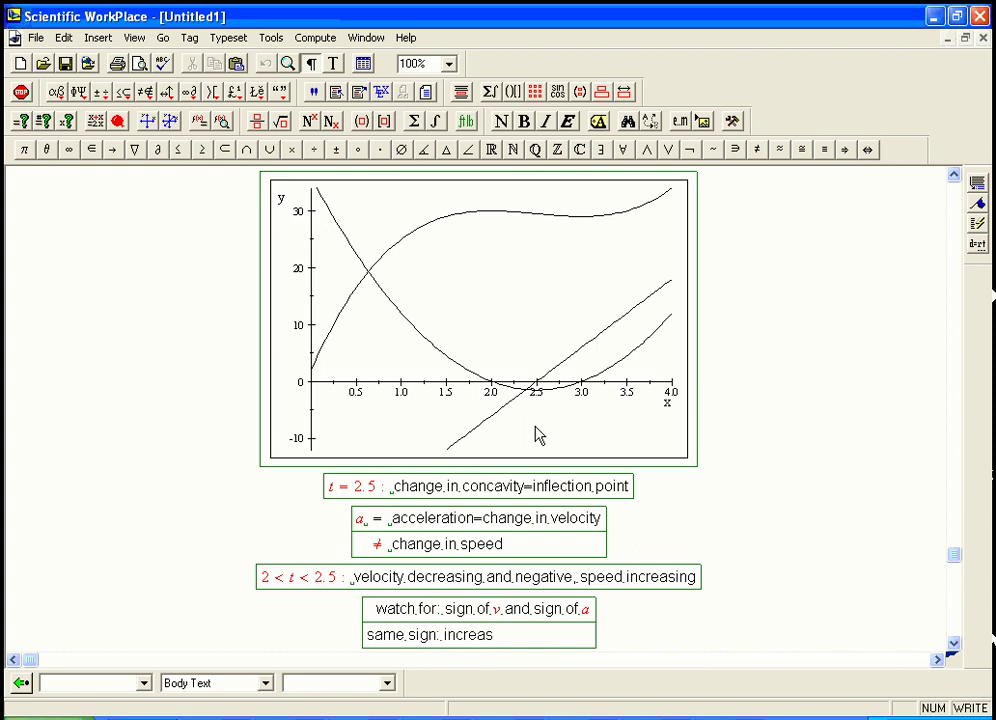
text(e in speed)
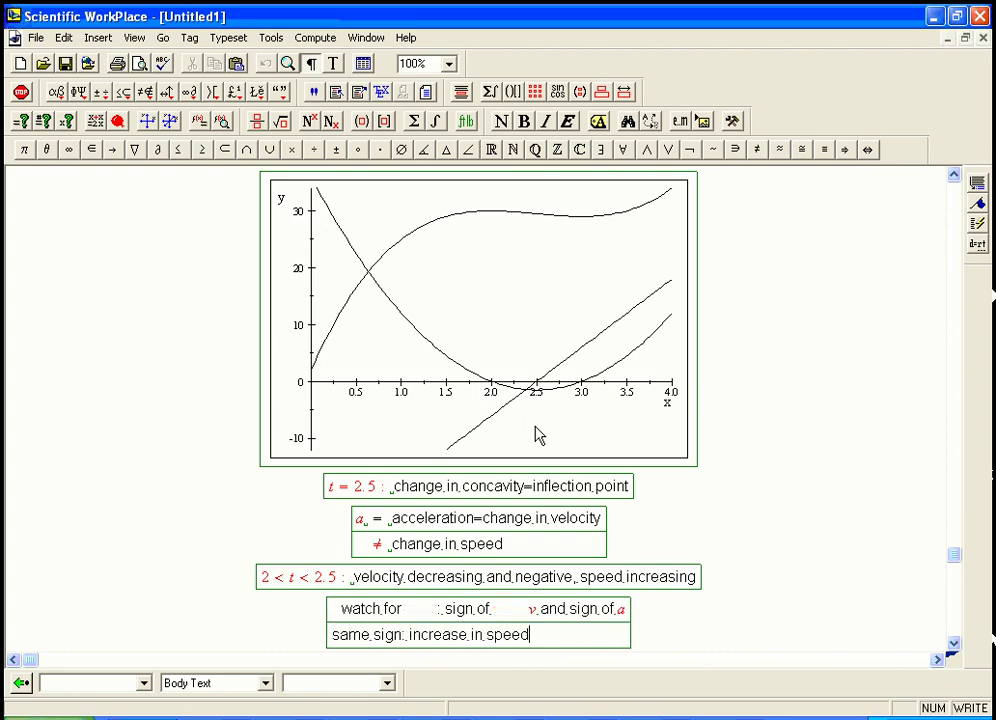
- Add the row 'opposite sign: decrease in speed' and scroll back up
key(Return)
text(opposite sign:)
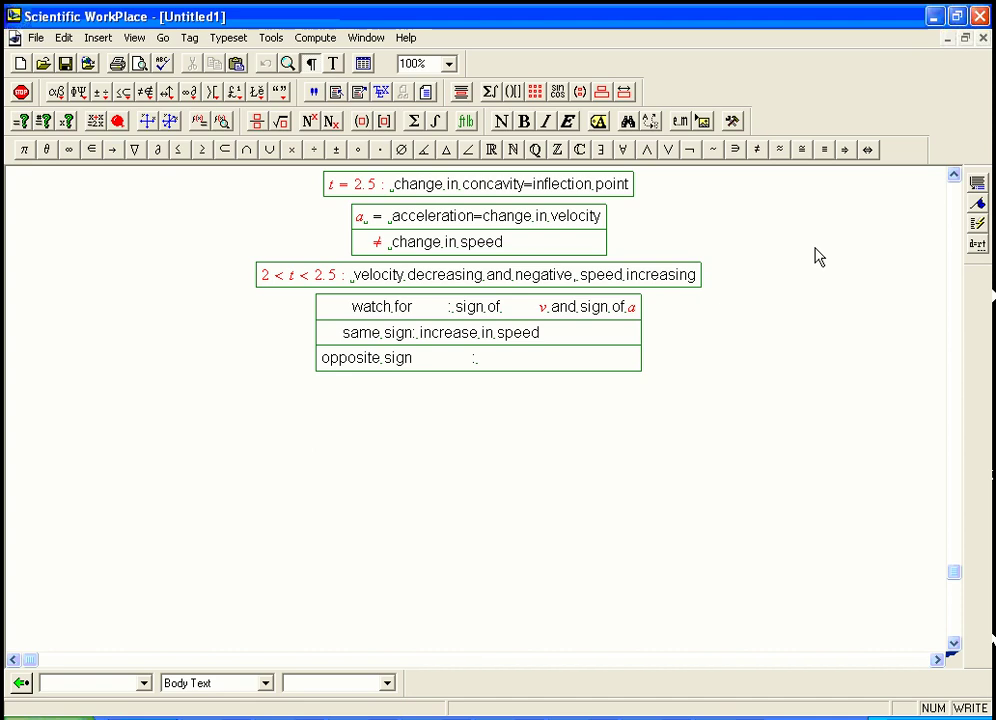
scroll(540, 435, up, 3)
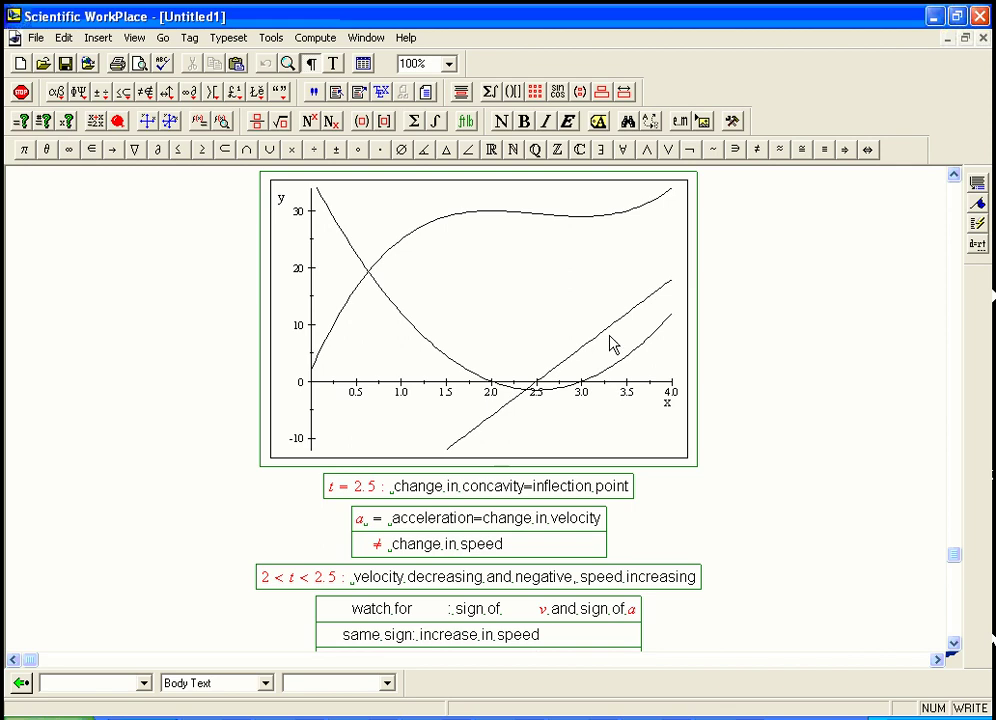
click(954, 645)
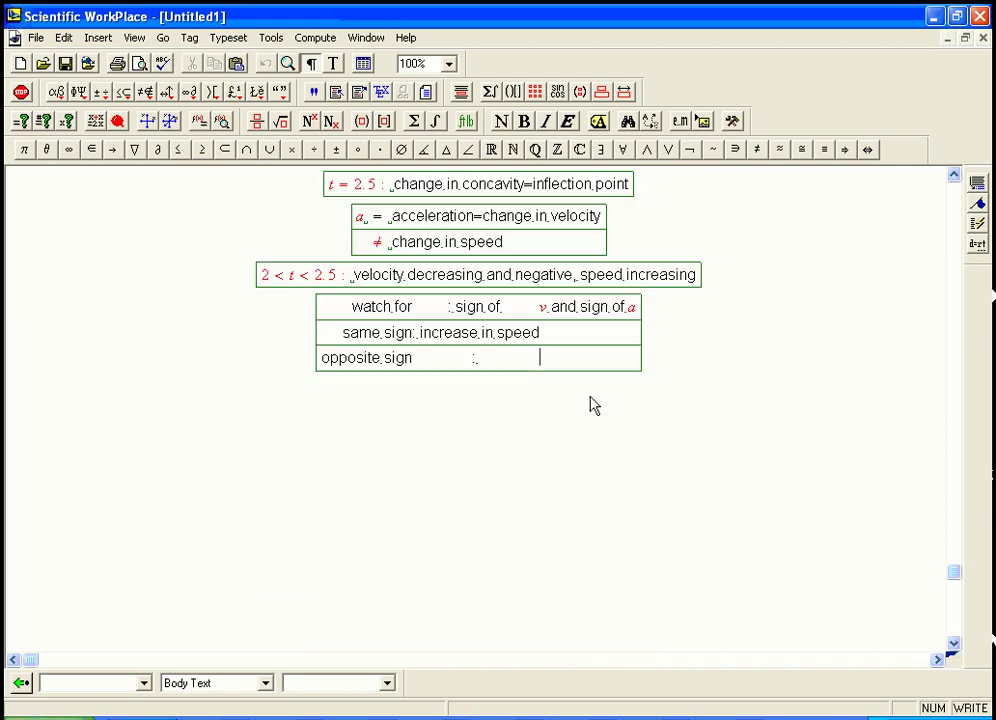
text(decrease)
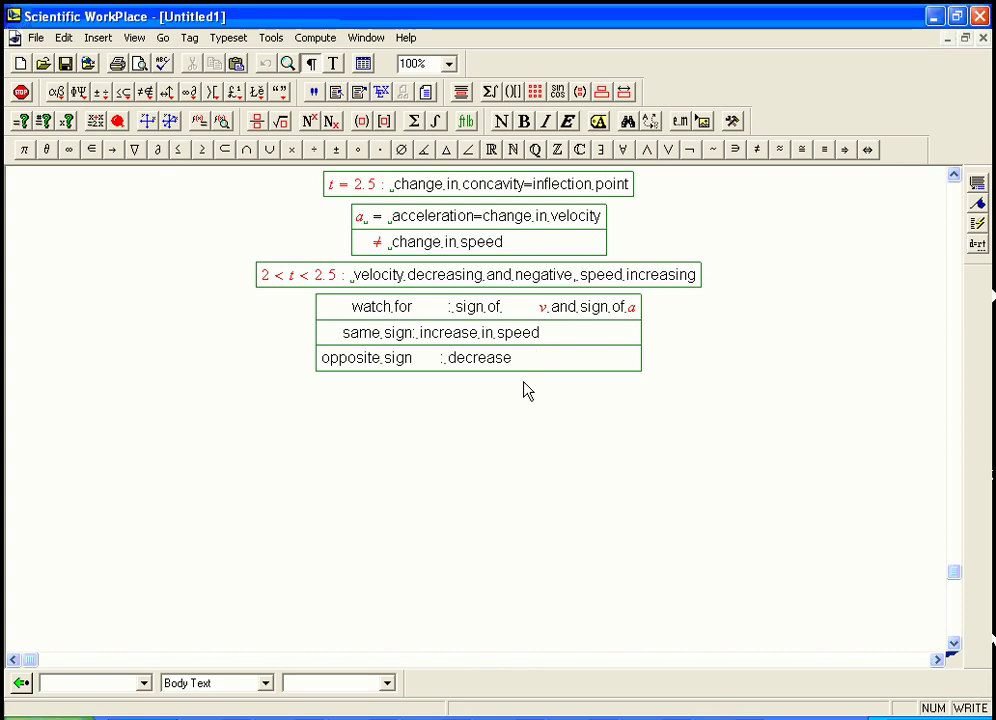
text(in)
key(BackSpace)
key(BackSpace)
text(in speed)
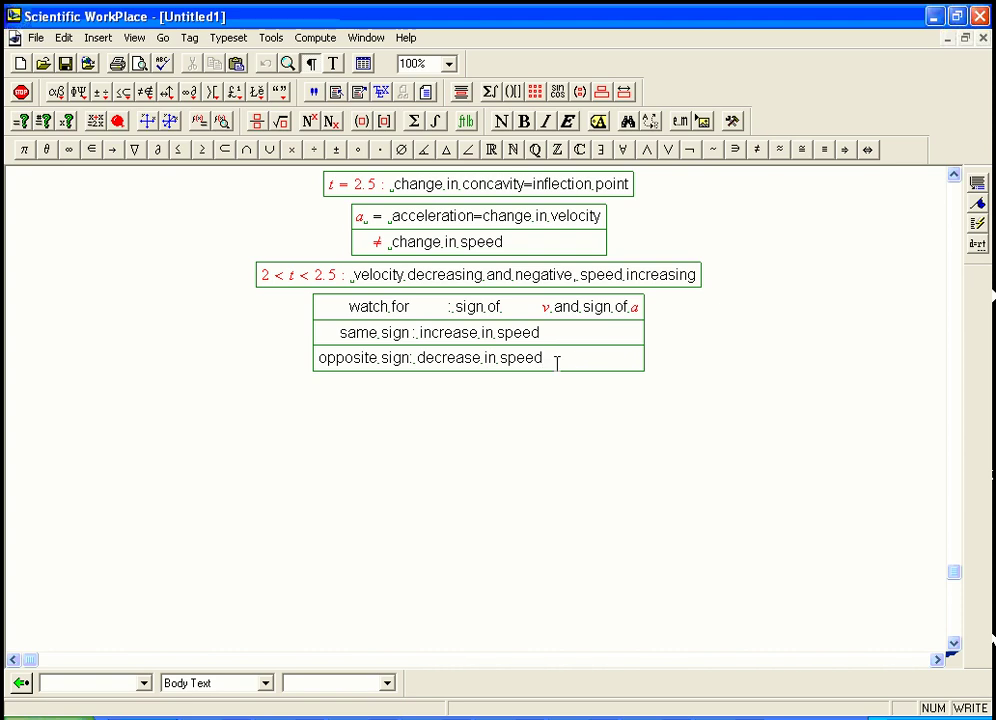
click(953, 178)
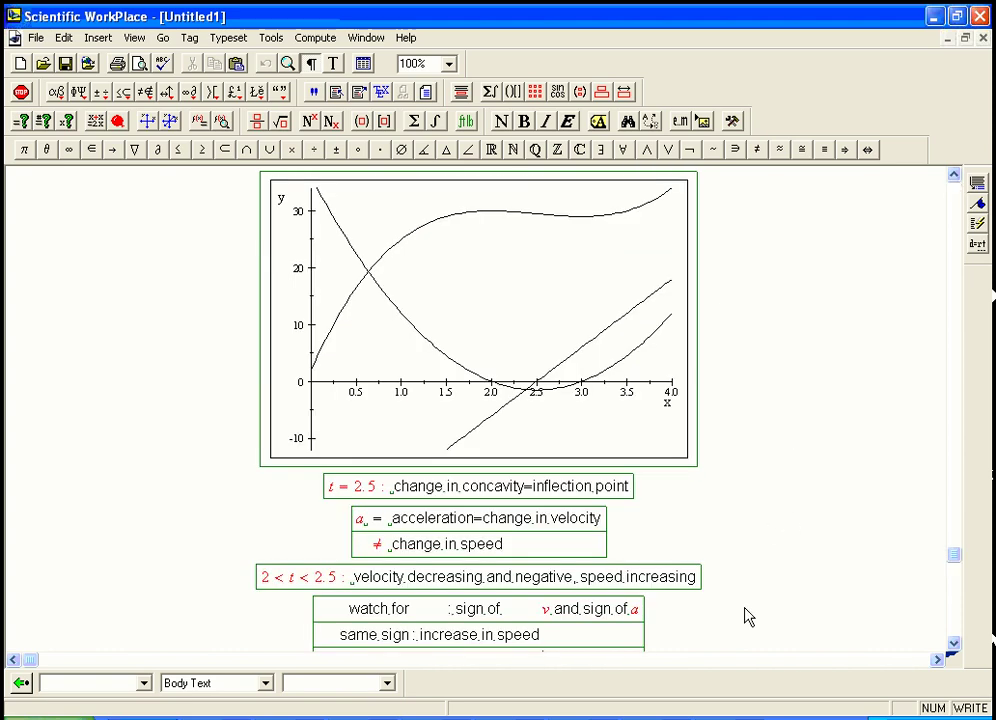